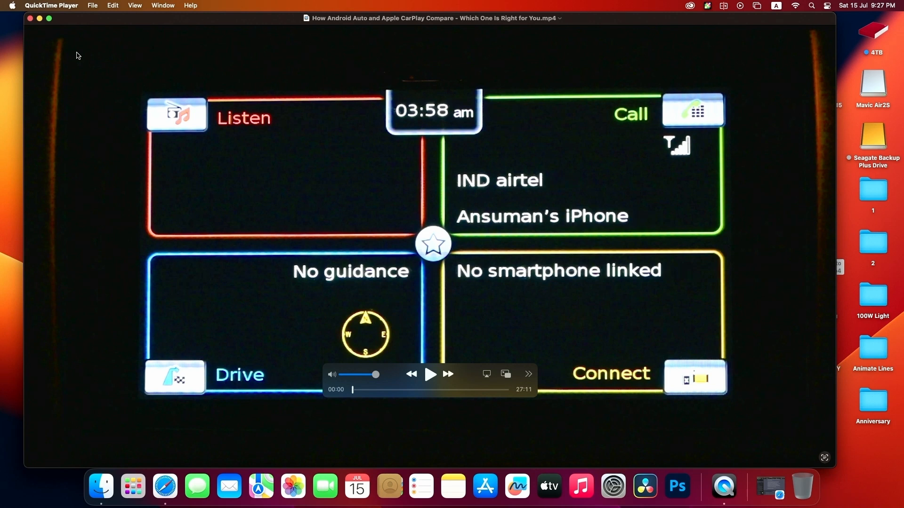
Step: Close the video preview and switch to Recut
click(30, 19)
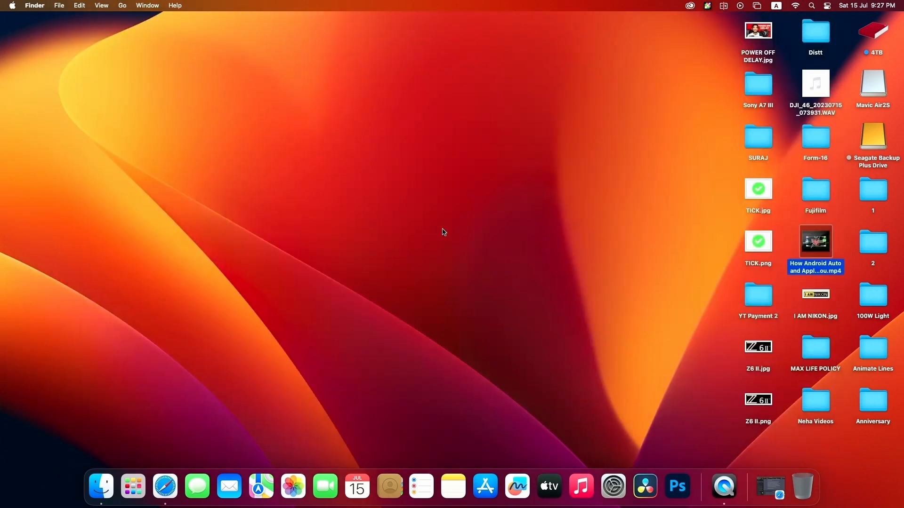
click(130, 497)
scroll(504, 335, right, 3)
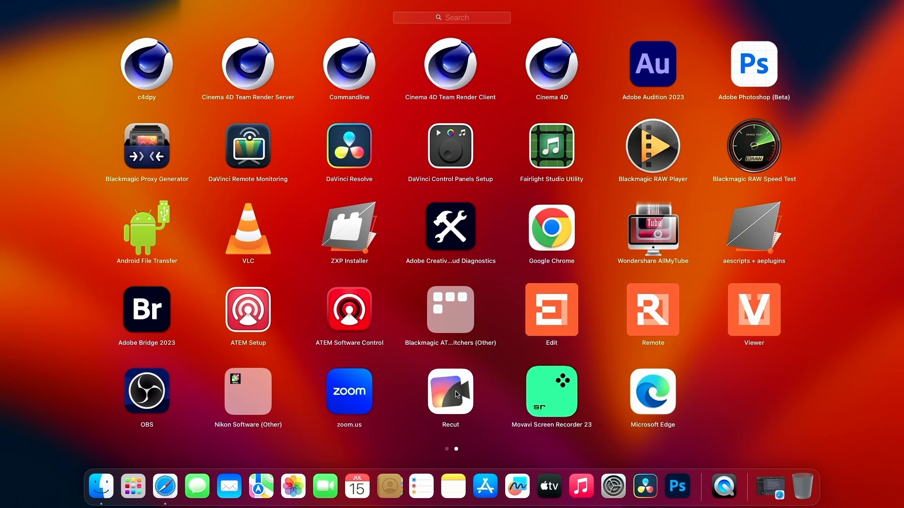
click(450, 391)
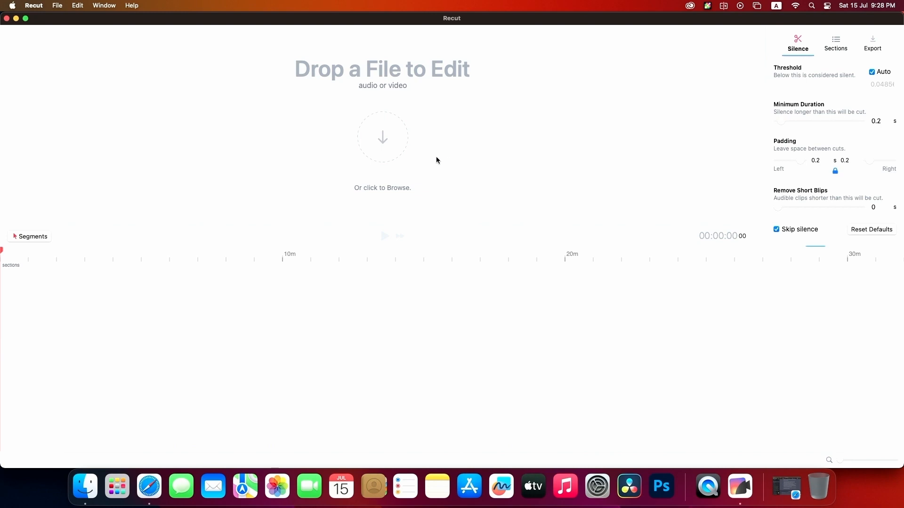
Step: Load "How Android Auto and Apple CarPlay Compare - Which One Is Right for You.mp4" from the Desktop for silence cutting
click(383, 141)
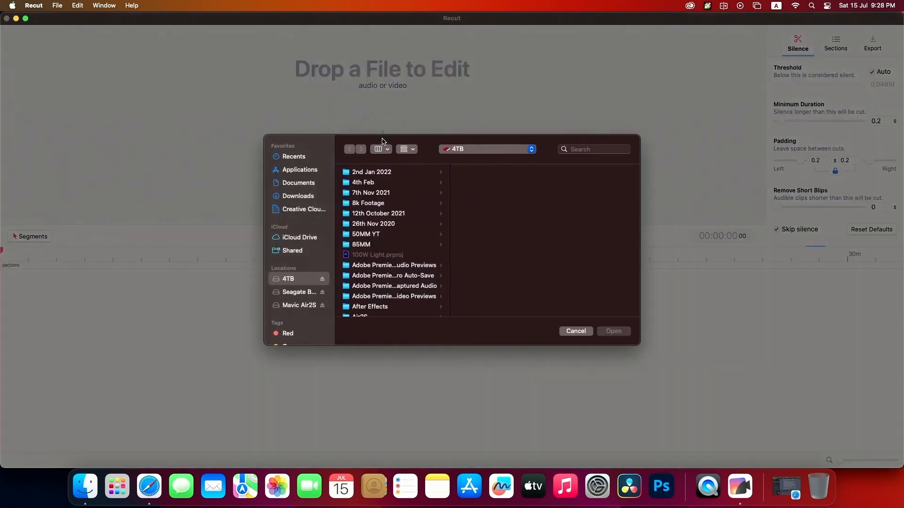
click(514, 150)
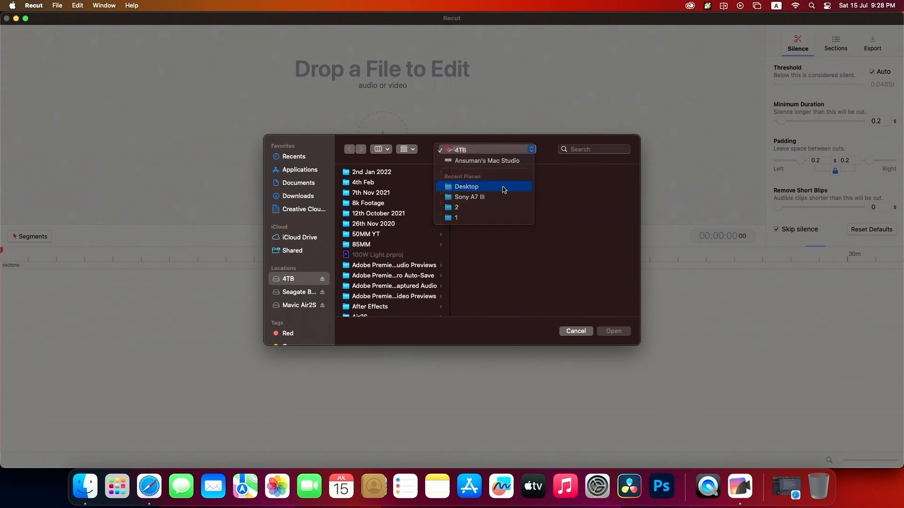
click(506, 187)
click(574, 267)
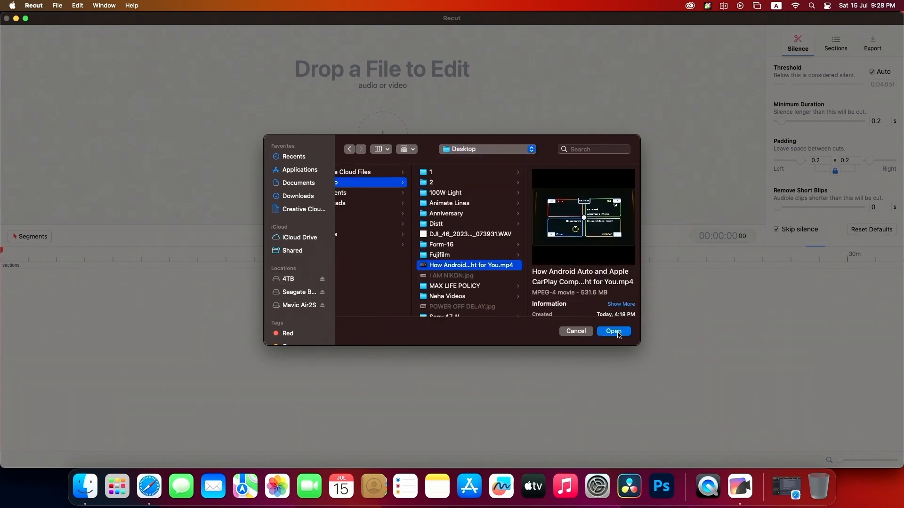
click(617, 332)
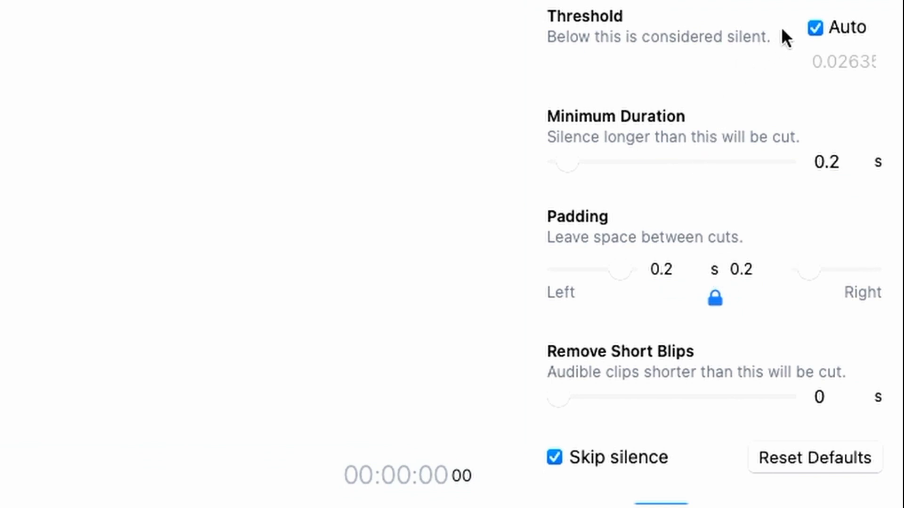
Step: Examine the section-splitting settings, the timeline export formats and the audio/video export types
click(727, 17)
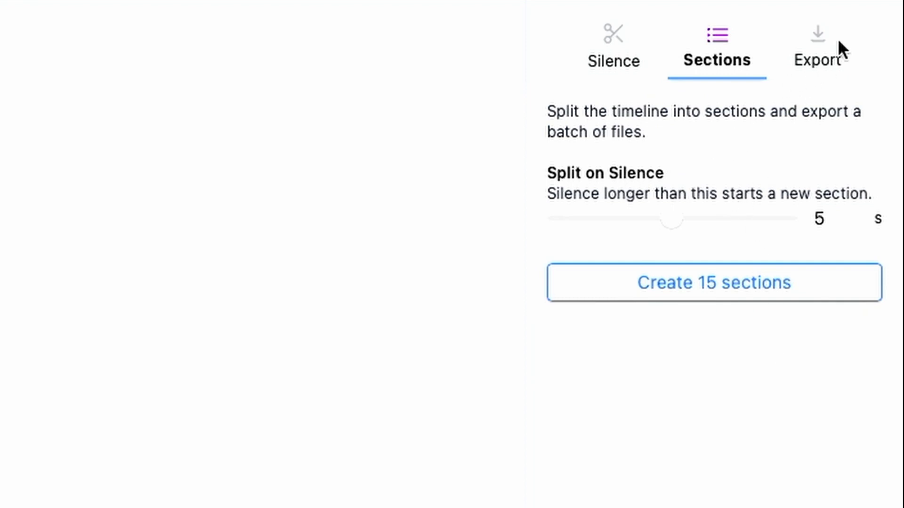
click(817, 29)
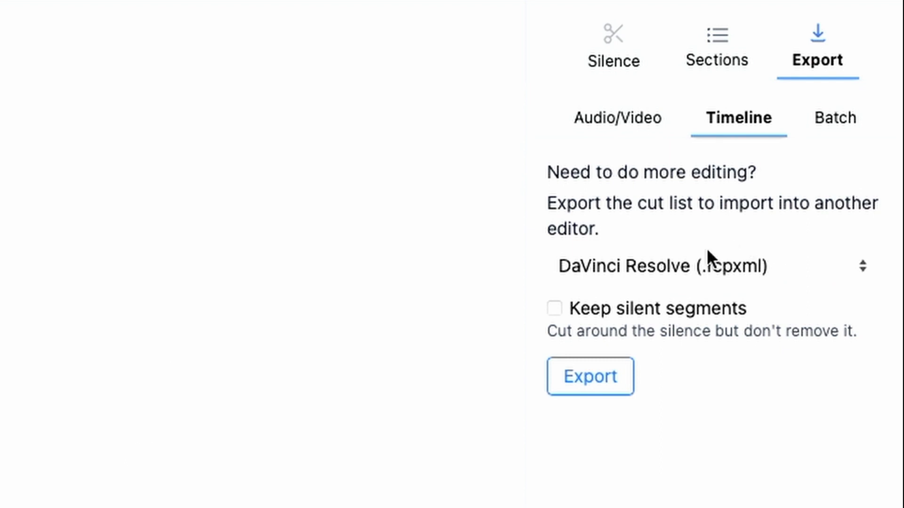
click(684, 266)
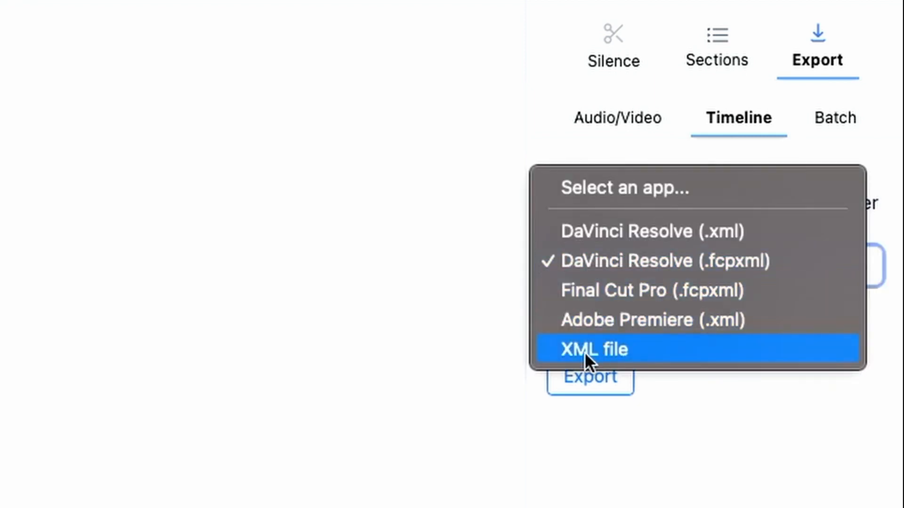
click(755, 467)
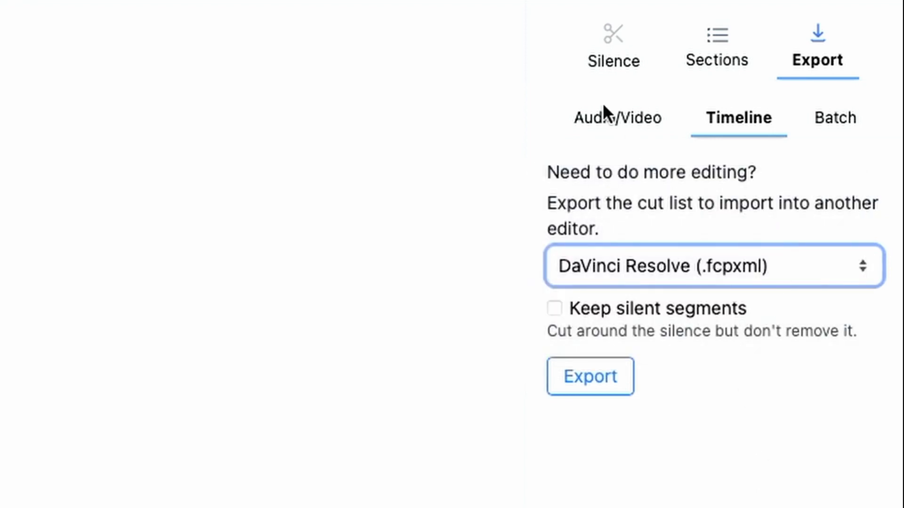
click(604, 111)
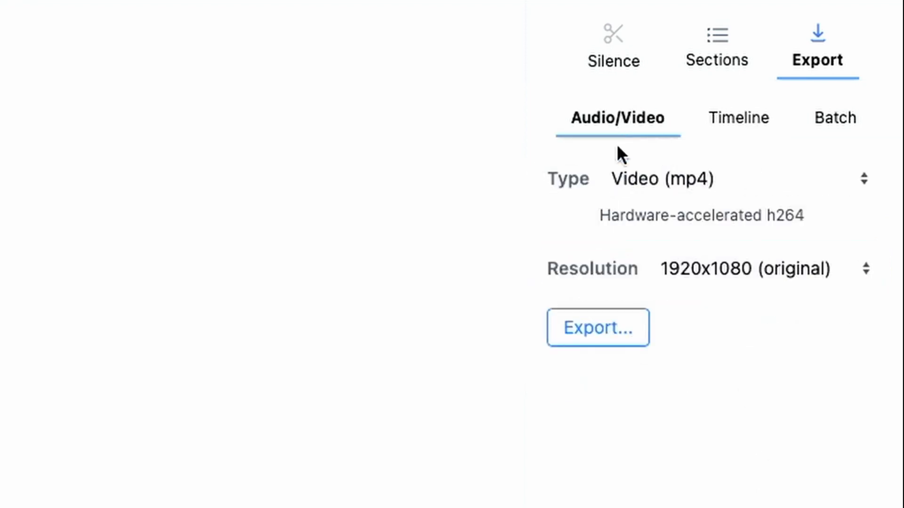
click(685, 178)
click(700, 429)
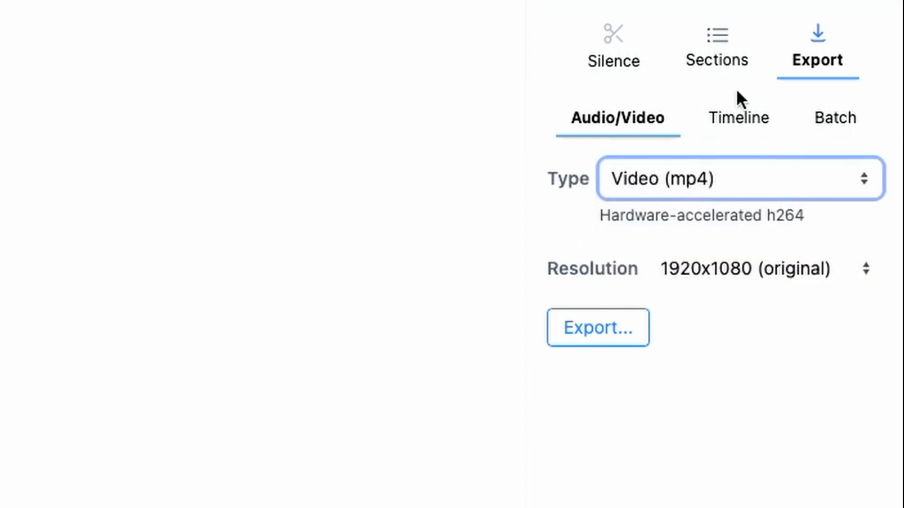
Step: Export the cut list as a DaVinci Resolve (.fcpxml) timeline to the Desktop
click(743, 116)
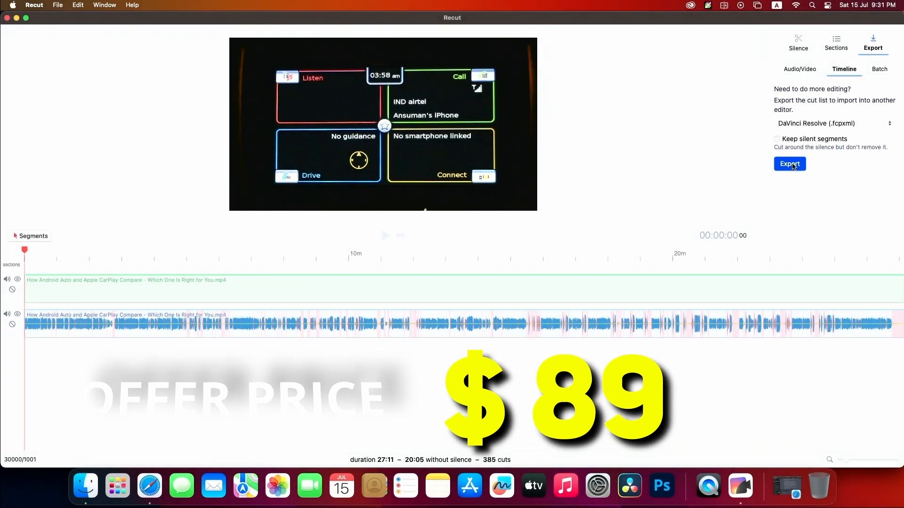
click(791, 165)
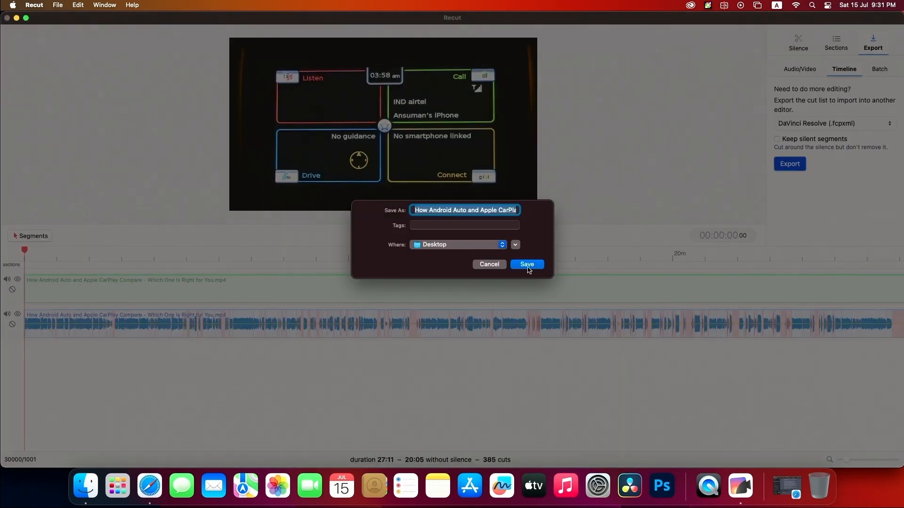
click(532, 267)
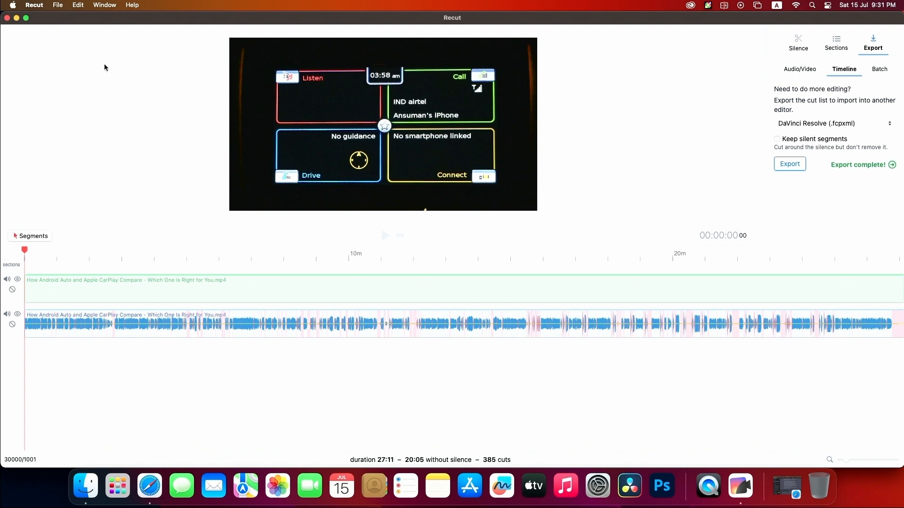
Step: Minimize Recut, switch to DaVinci Resolve and open Untitled Project on the Edit page
click(16, 19)
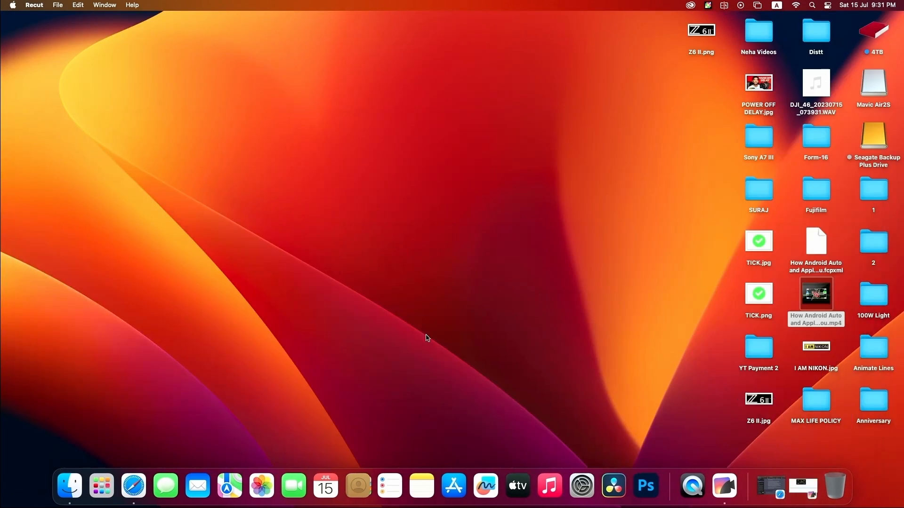
click(614, 485)
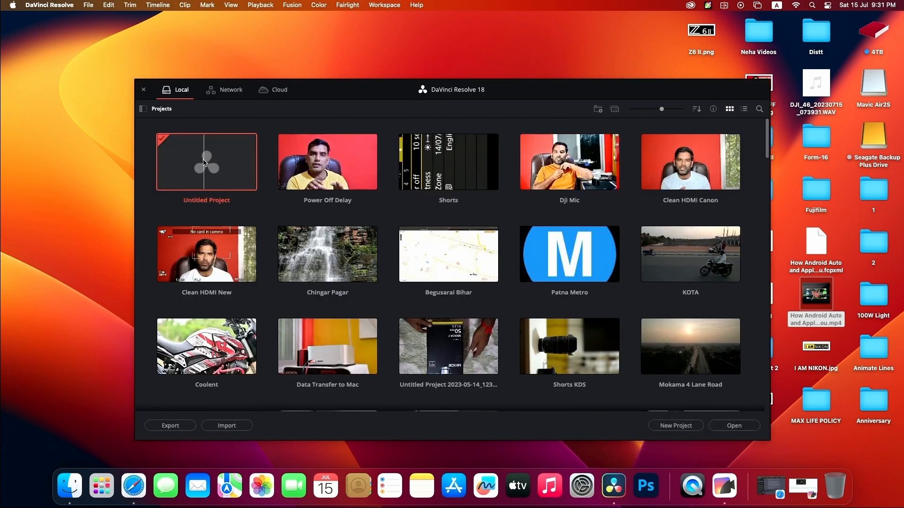
double_click(204, 162)
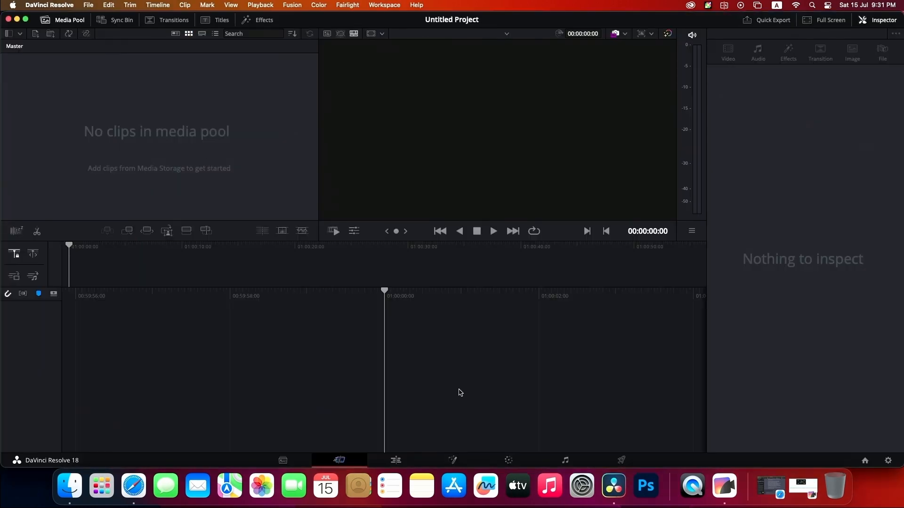
click(404, 459)
Step: Import the Android Auto and CarPlay comparison MP4 from the Desktop into the media pool, changing the project frame rate to match
right_click(143, 116)
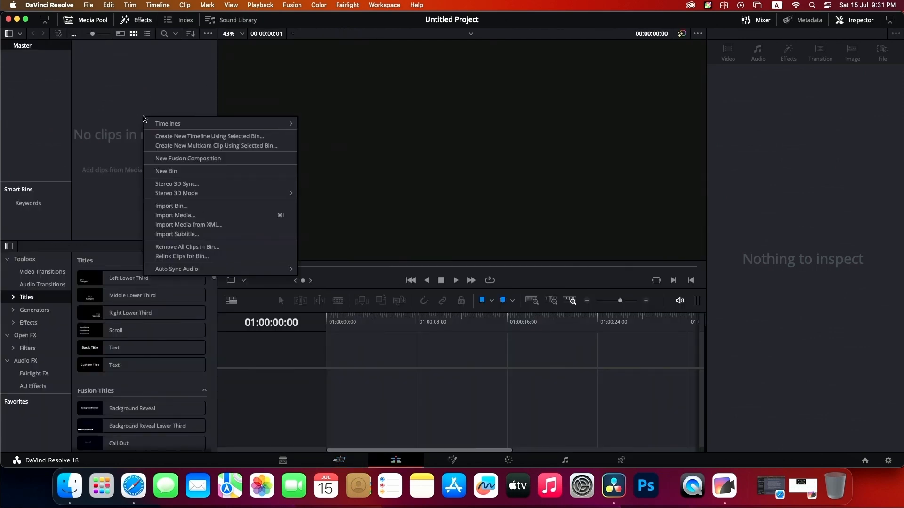
click(204, 215)
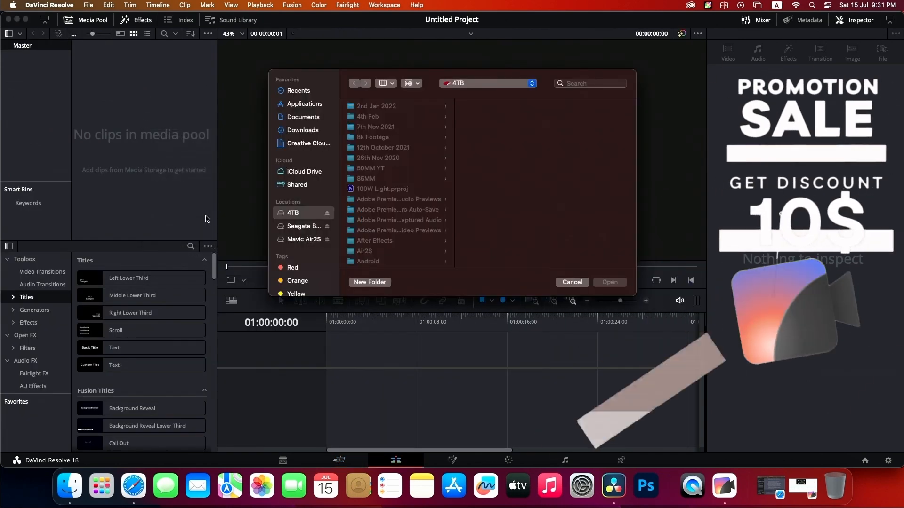
click(518, 89)
click(518, 121)
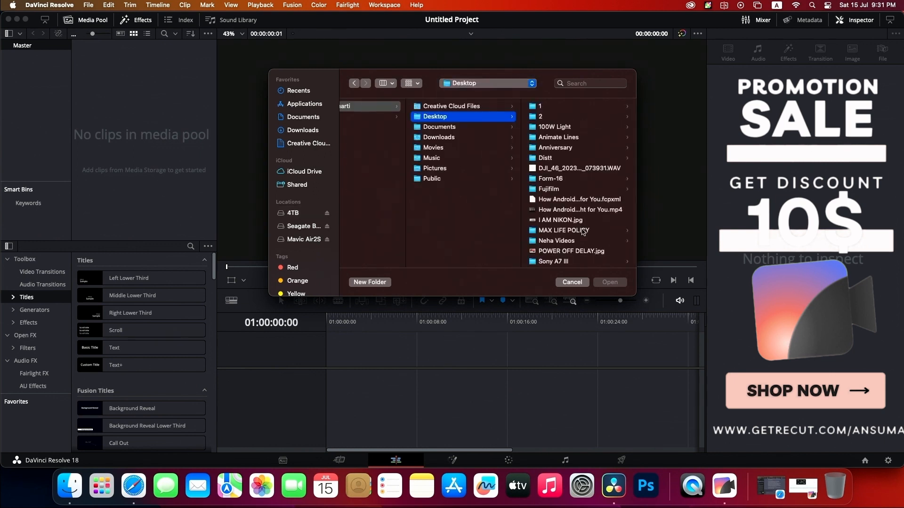
click(584, 210)
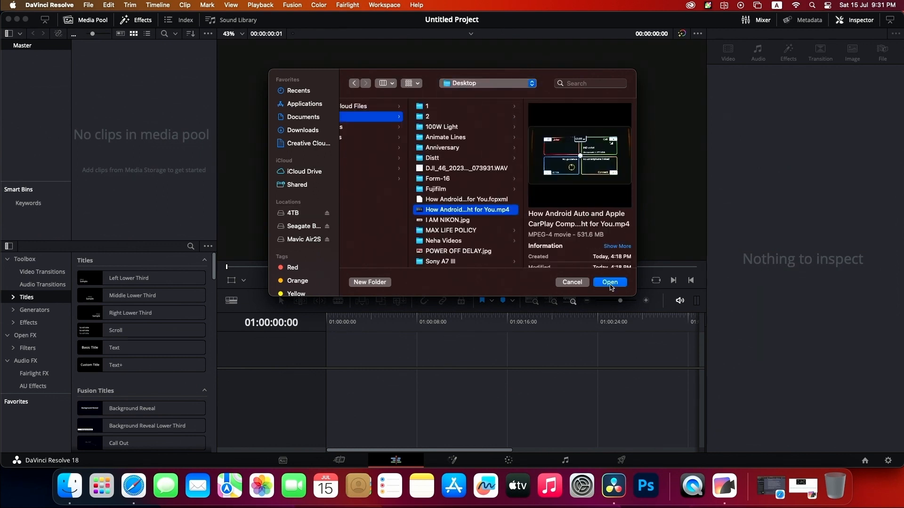
click(610, 283)
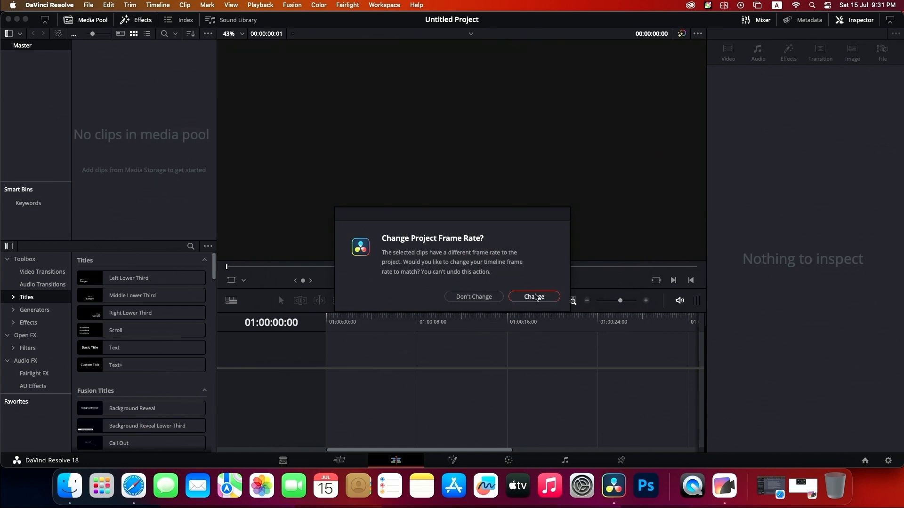
click(525, 295)
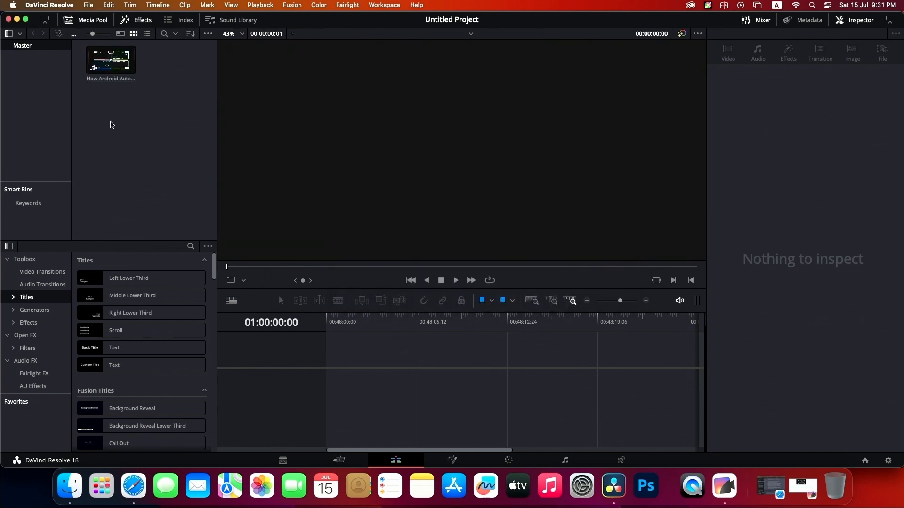
Step: Import the comparison video's .fcpxml timeline from the Desktop into the project with the default load settings
right_click(112, 125)
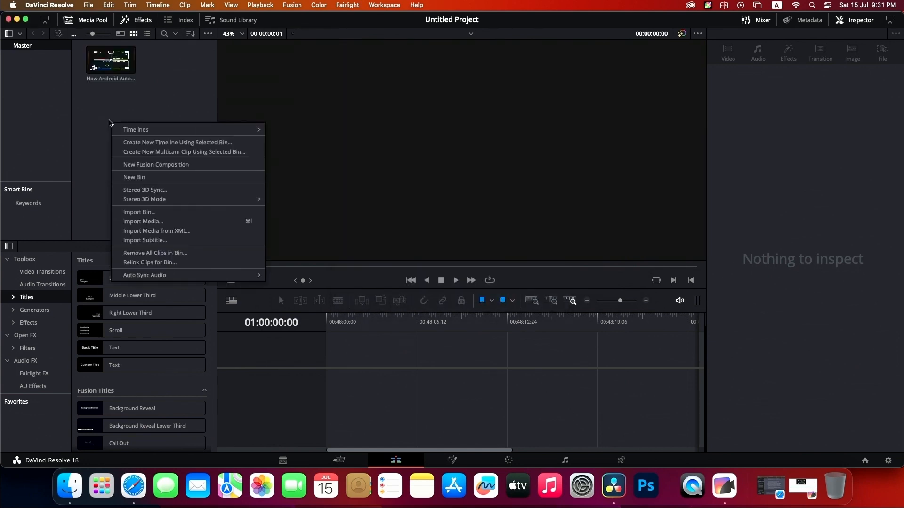
mouse_move(184, 134)
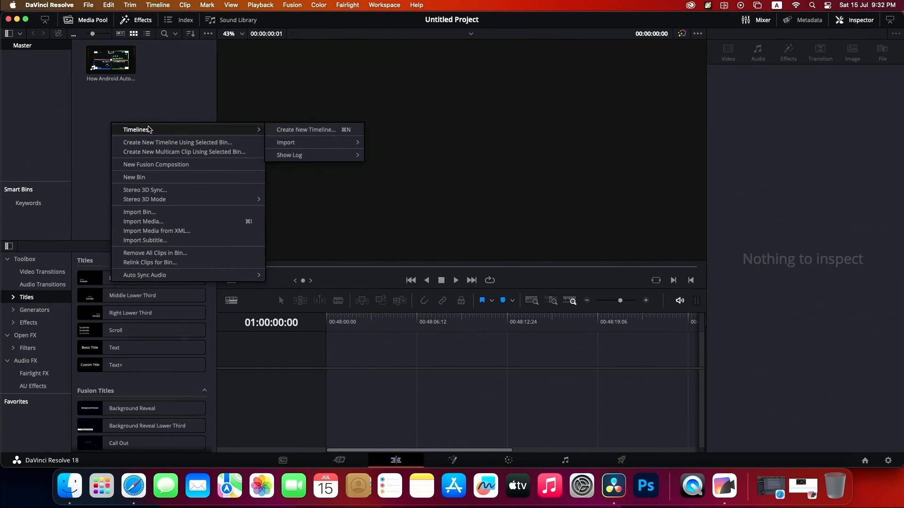
mouse_move(314, 145)
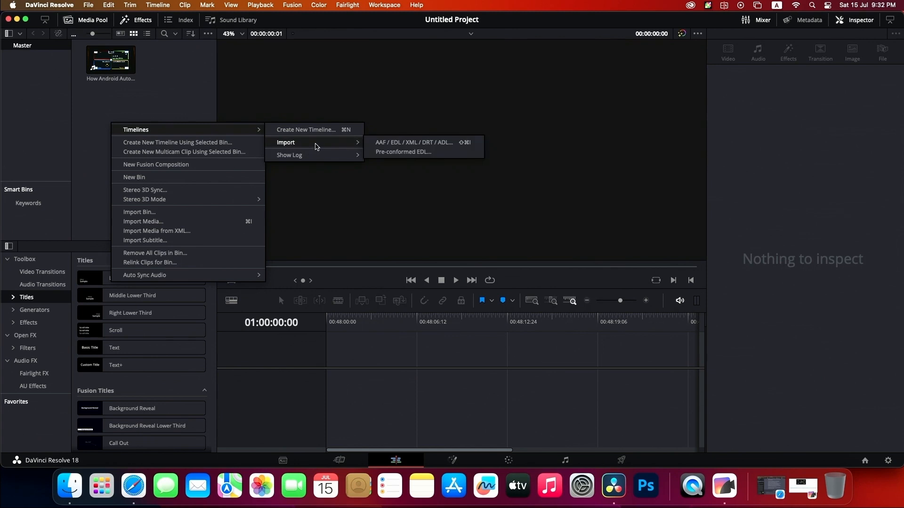
click(412, 144)
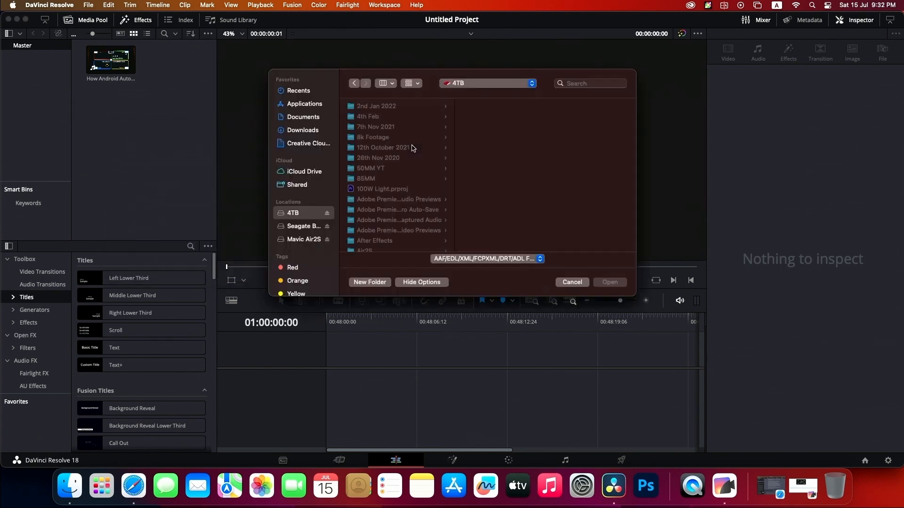
click(487, 85)
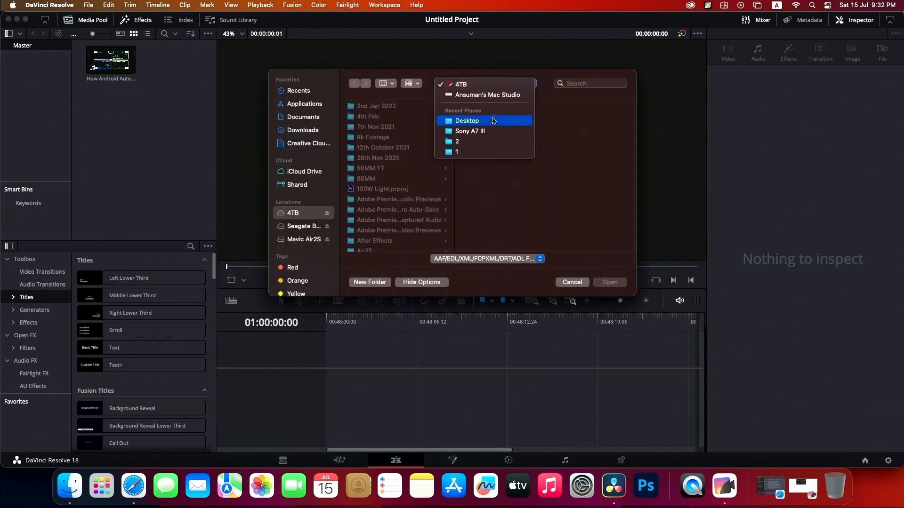
click(492, 120)
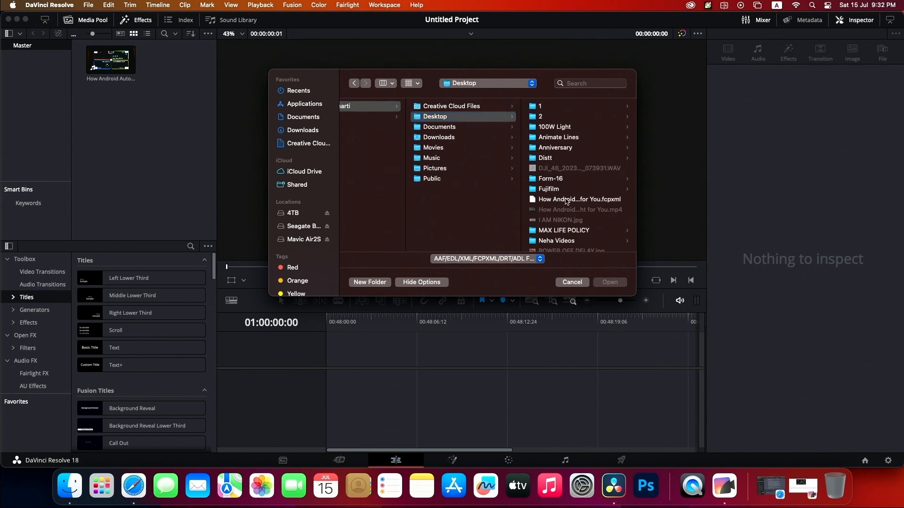
click(568, 200)
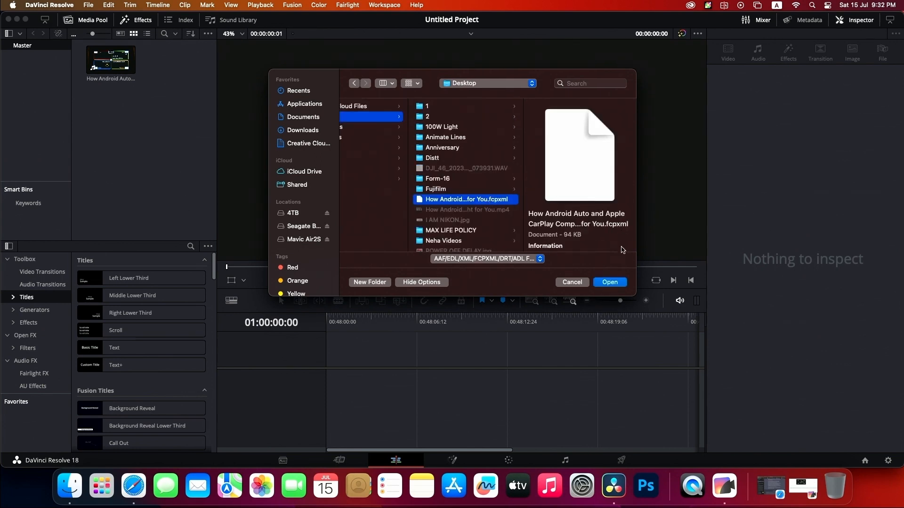
click(610, 282)
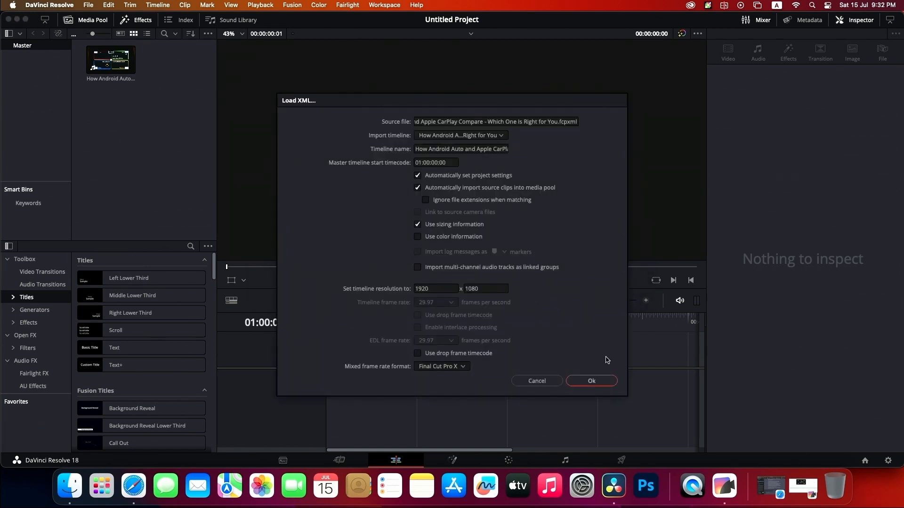
click(599, 383)
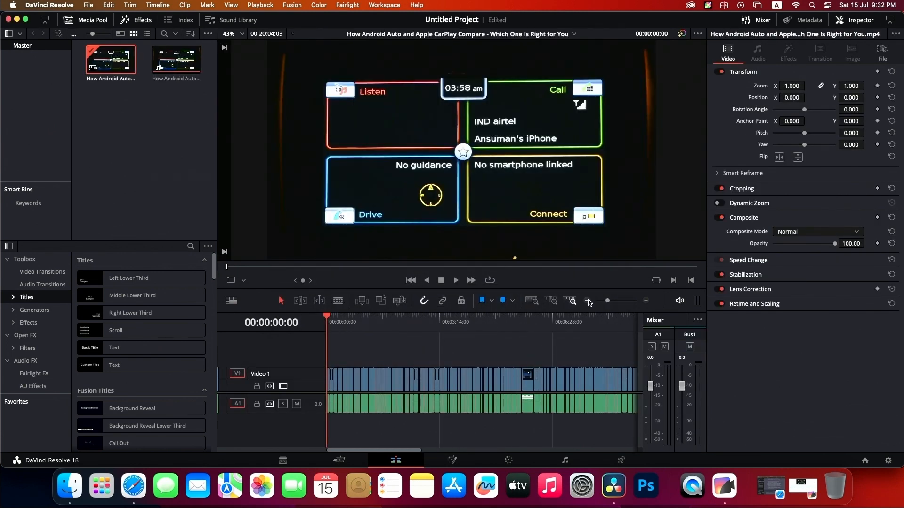
click(589, 302)
click(589, 302)
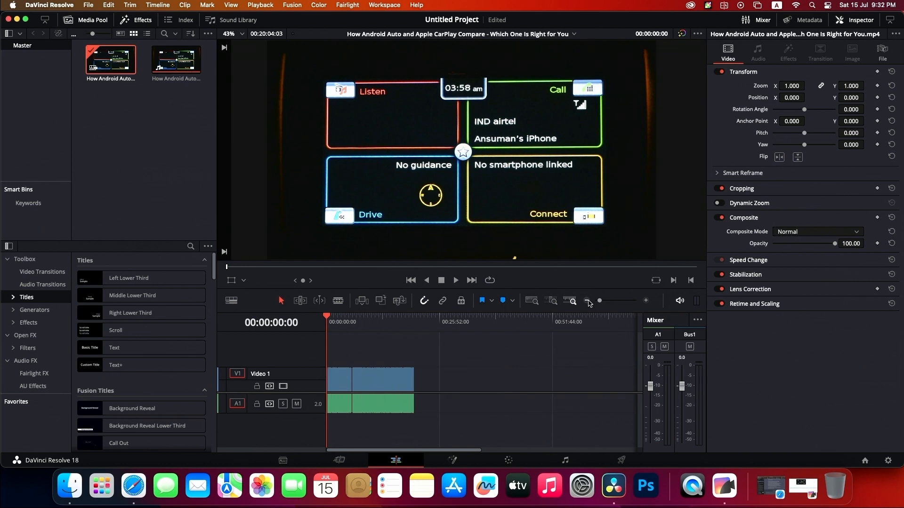
Step: Examine the individual cuts at the start of the imported timeline up close
click(645, 302)
click(645, 303)
click(645, 302)
click(645, 302)
click(645, 302)
click(645, 302)
click(645, 302)
click(646, 302)
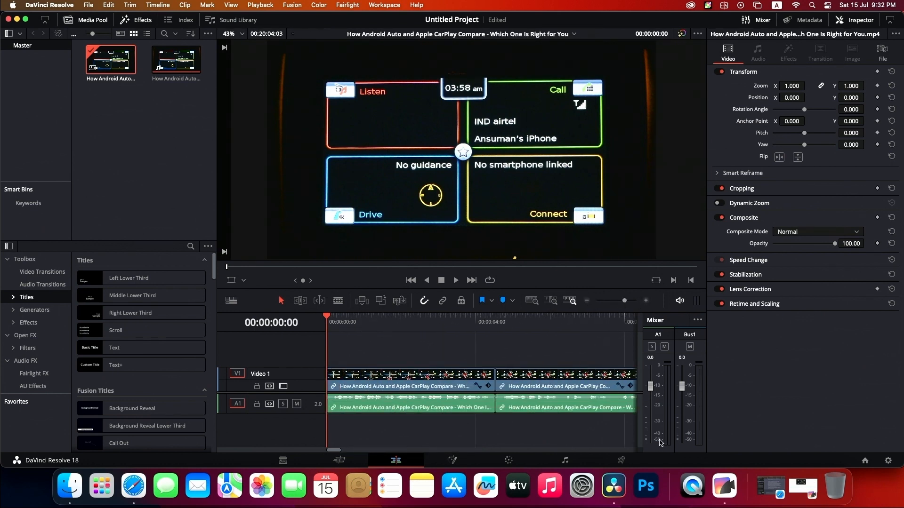
Step: Switch to Recut and toggle the Skip silence option off and back on
click(720, 489)
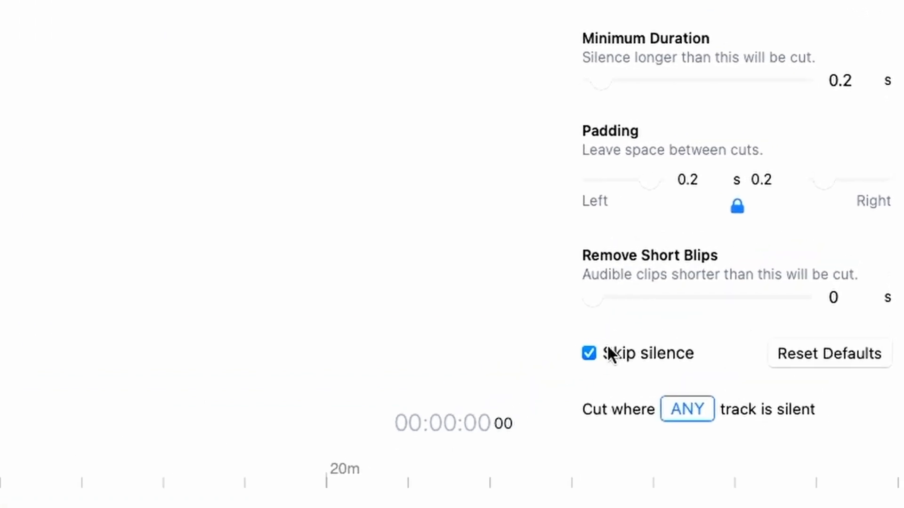
click(590, 354)
click(589, 354)
click(588, 354)
click(622, 354)
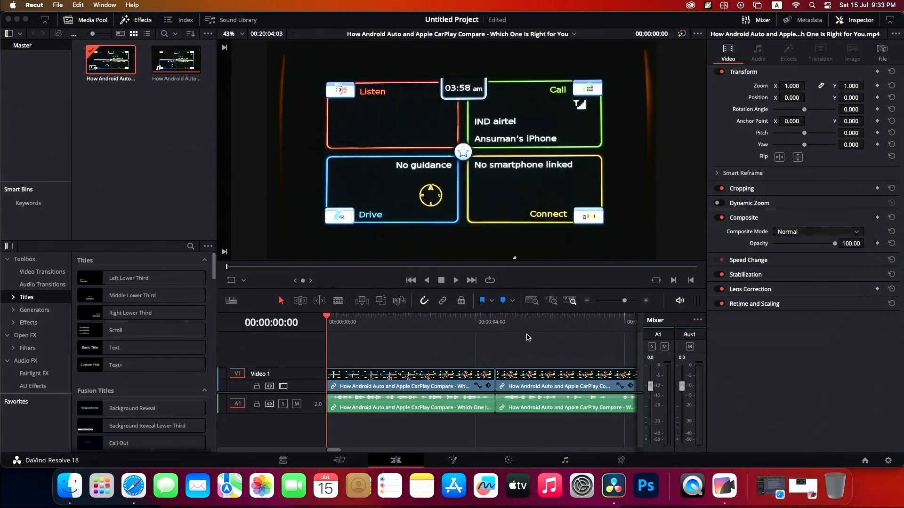
Step: Return to DaVinci Resolve and inspect the cuts both in detail and across the full length of the timeline
click(587, 301)
click(587, 302)
click(587, 301)
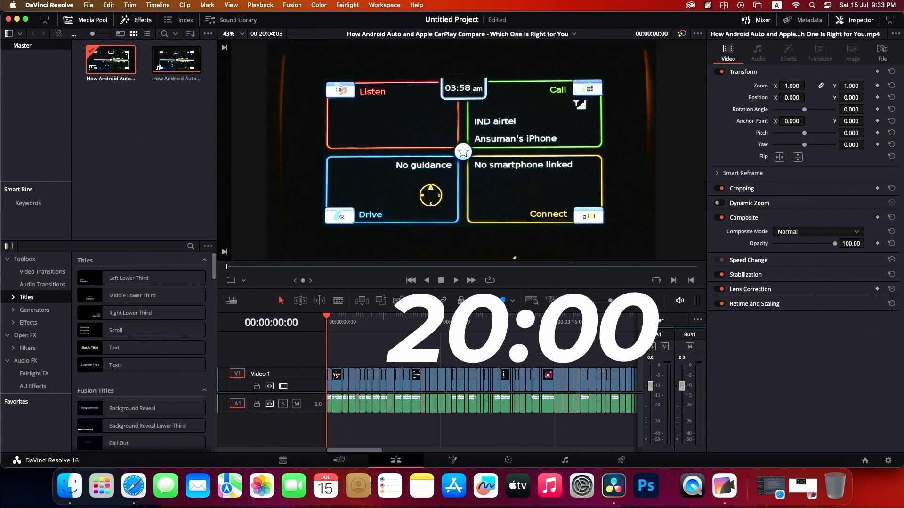
click(646, 301)
click(645, 301)
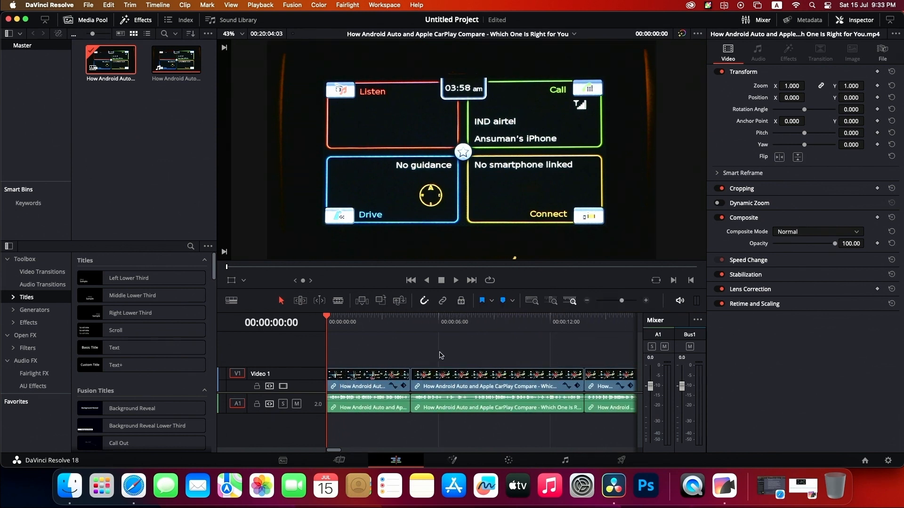
click(588, 301)
click(588, 302)
click(587, 302)
click(588, 302)
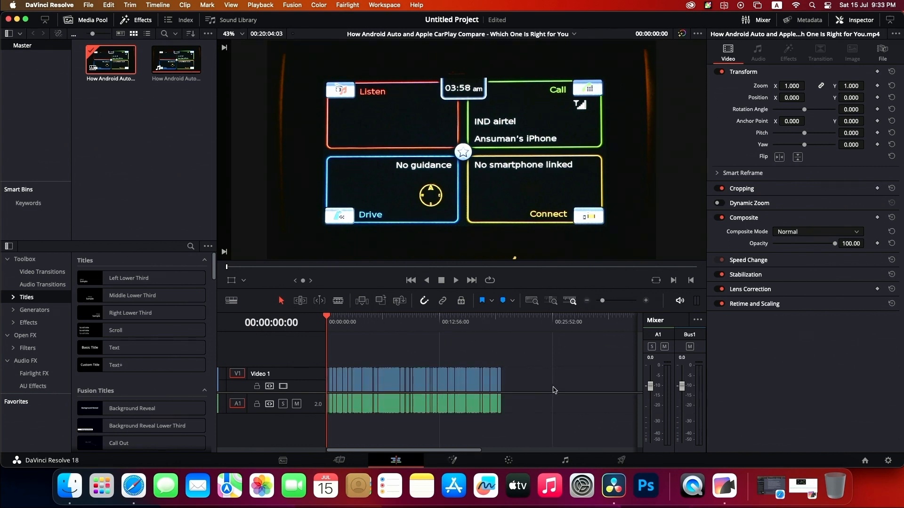
Step: Go to the Deliver page and open the render's file name for editing
click(621, 460)
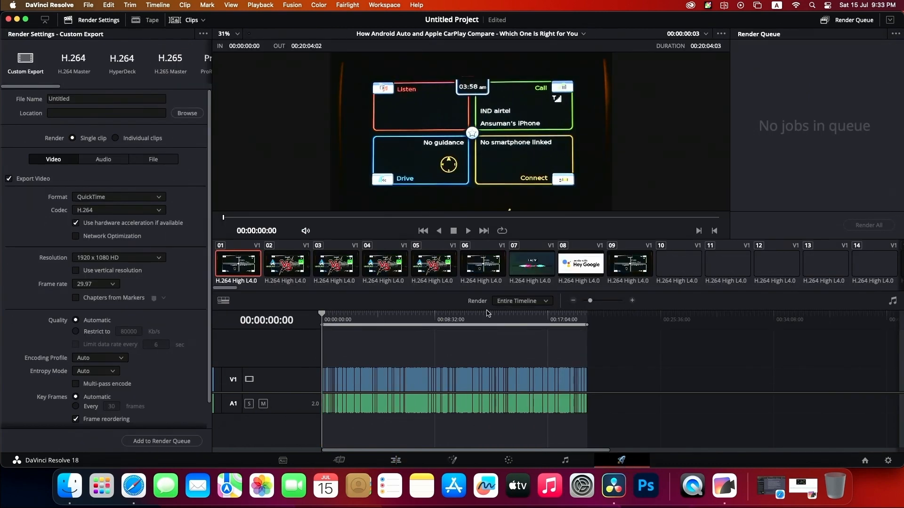
double_click(83, 99)
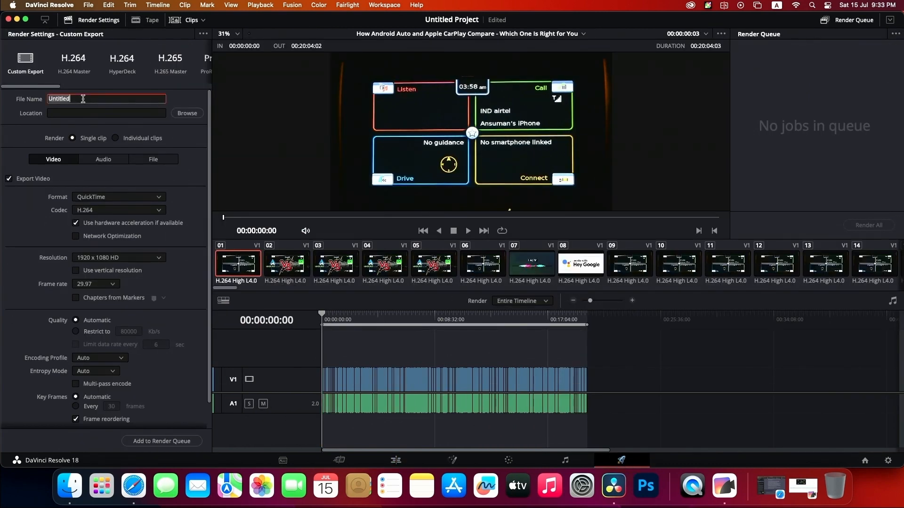